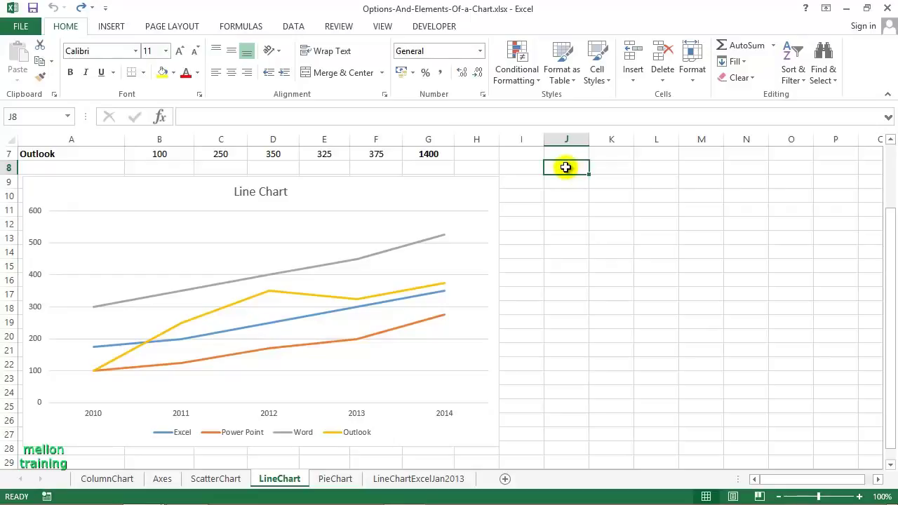
Switch to the LineChartExcelJan2013 sheet with its daily January 2013 Sales chart
left_click(399, 480)
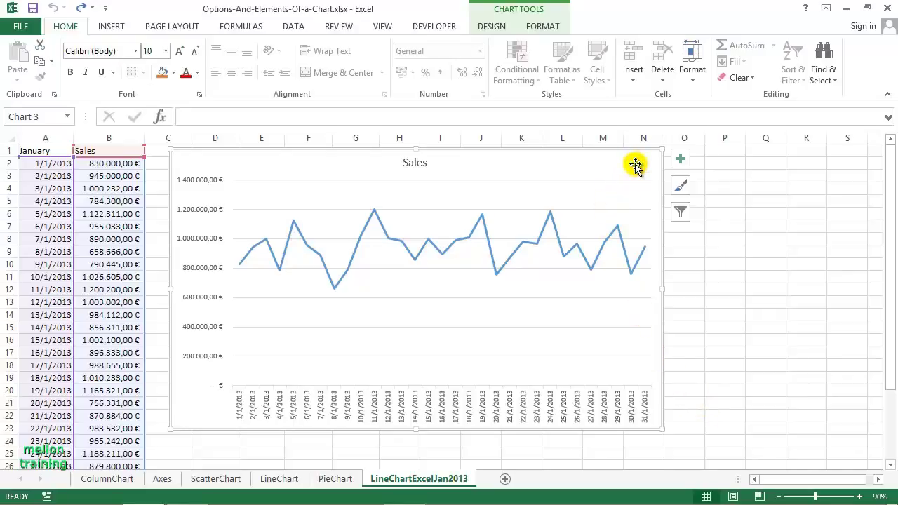
left_click(500, 28)
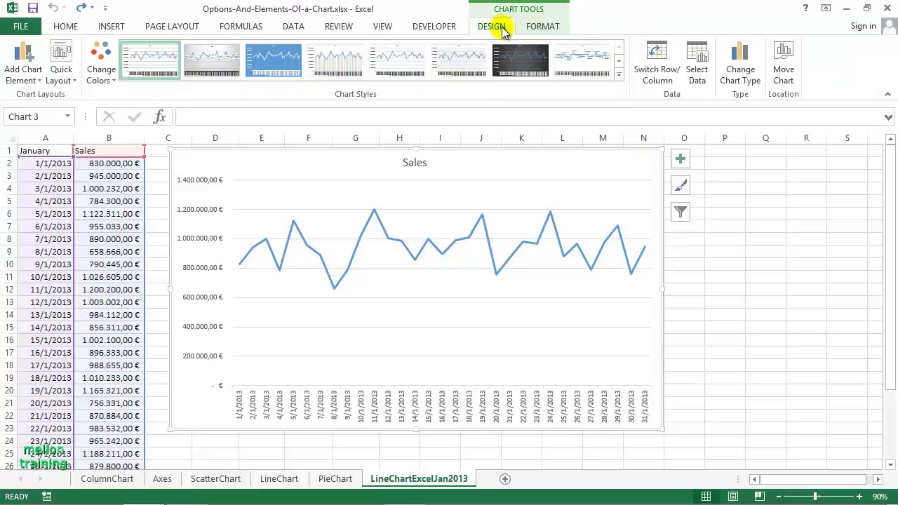
left_click(42, 83)
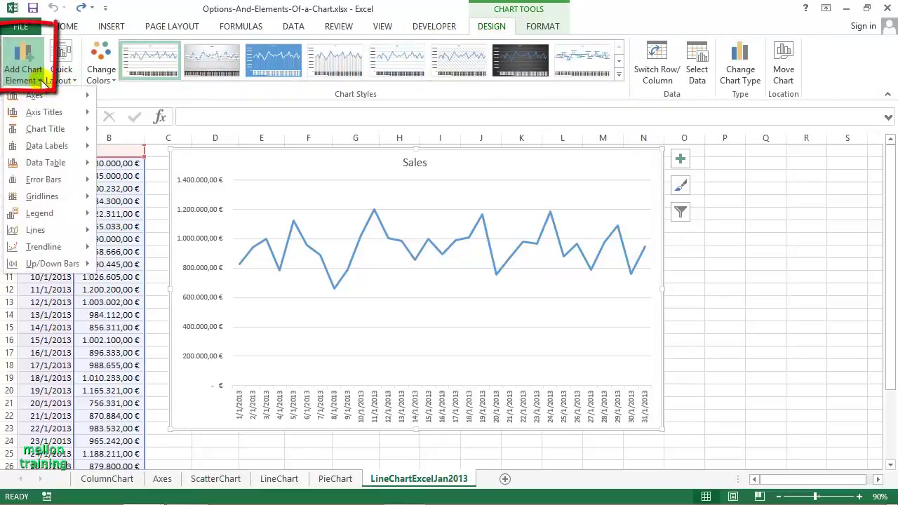
mouse_move(56, 235)
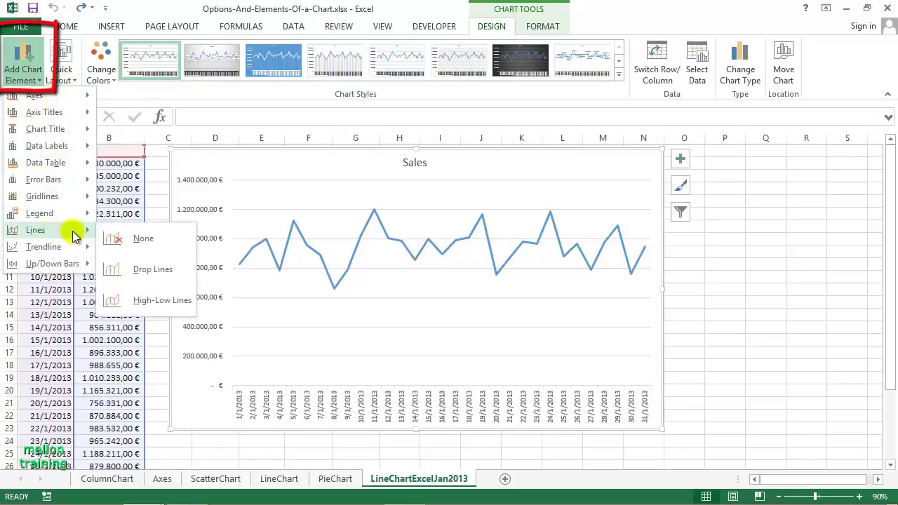
left_click(147, 270)
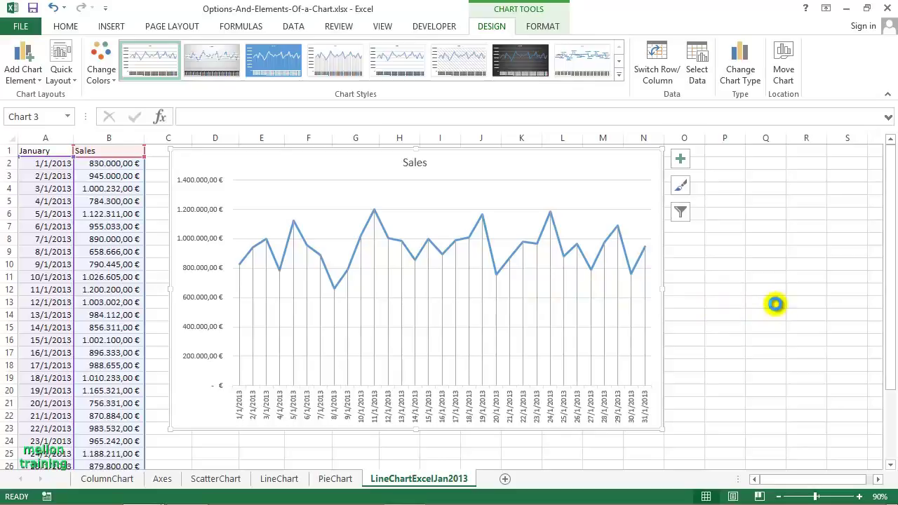
key("ctrl+z")
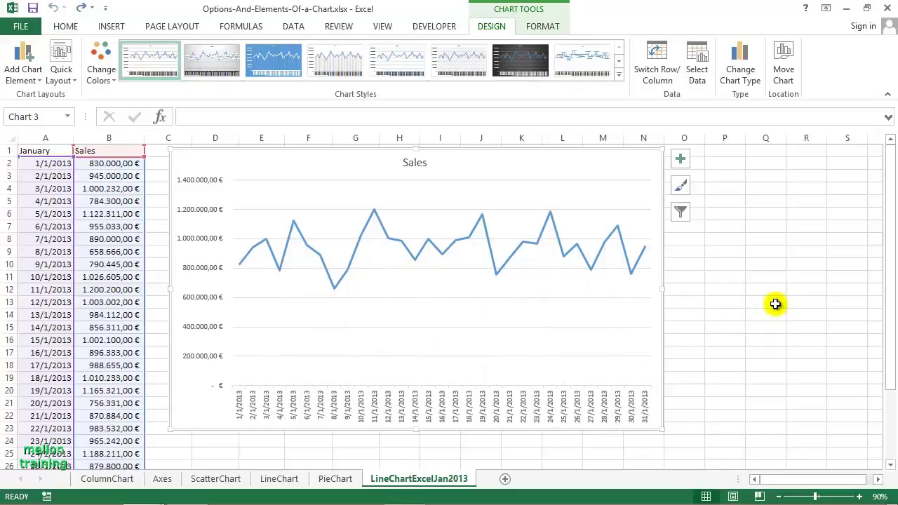
left_click(741, 75)
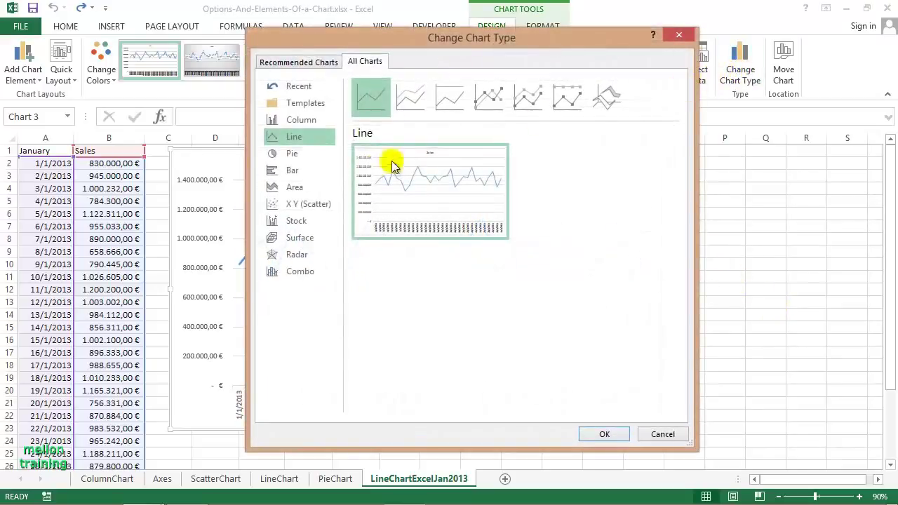
left_click(295, 188)
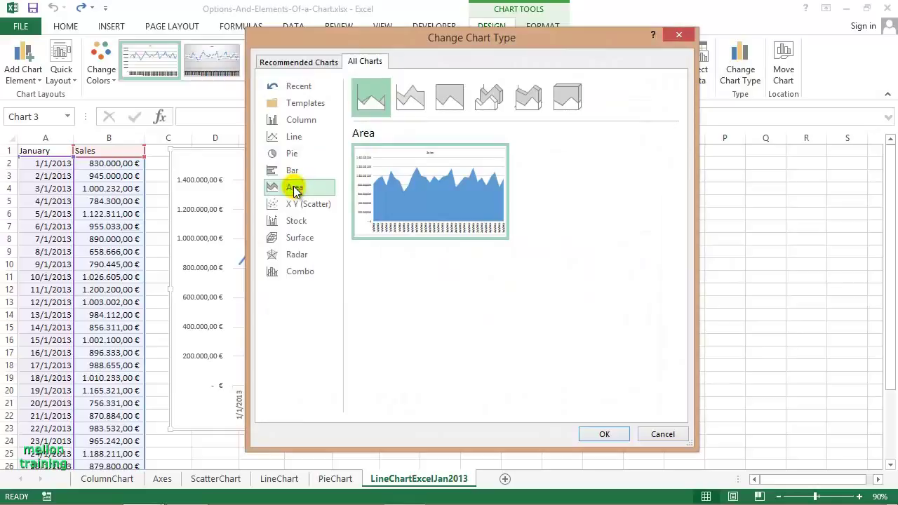
left_click(602, 431)
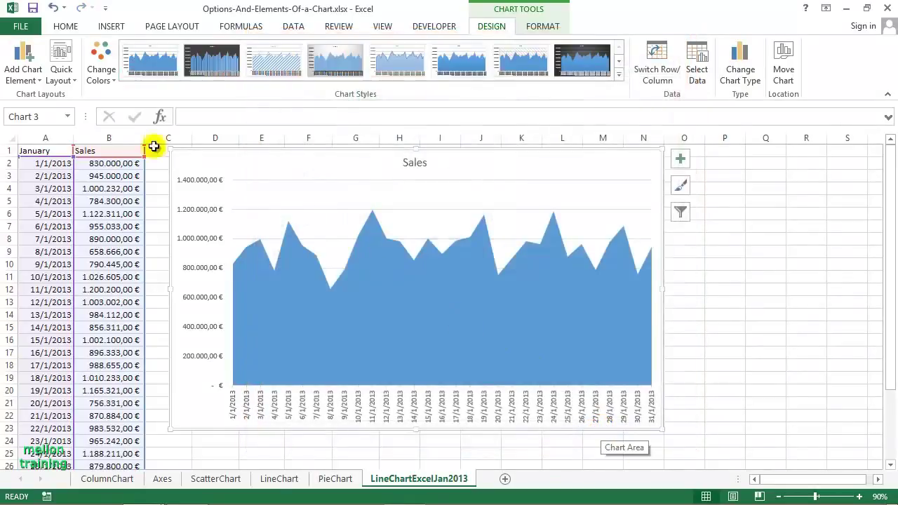
left_click(38, 79)
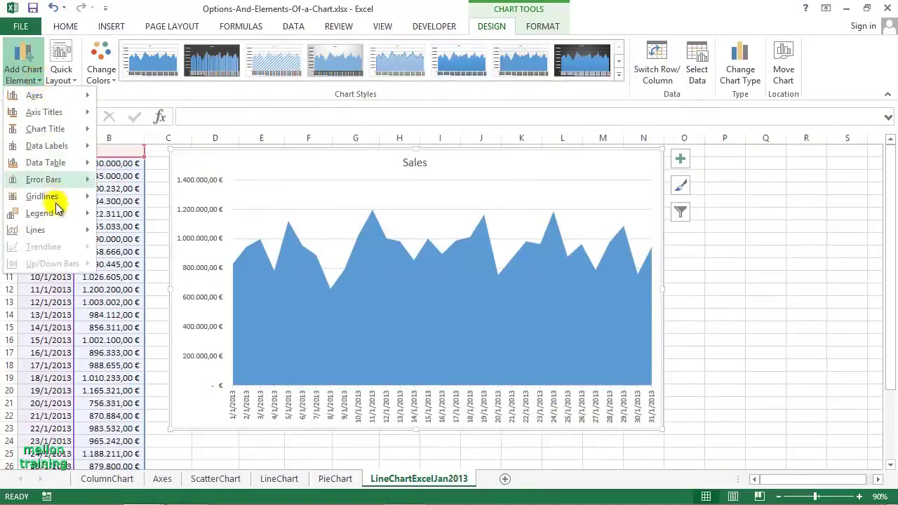
mouse_move(82, 235)
left_click(143, 267)
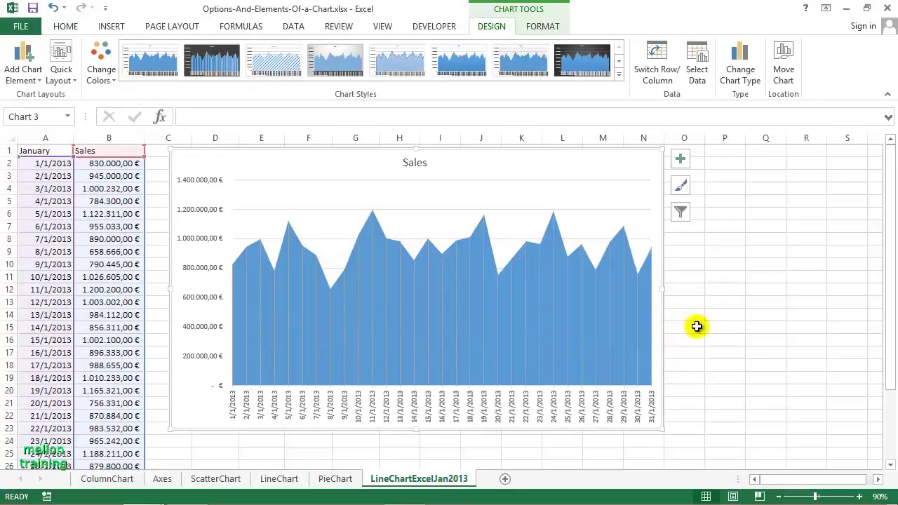
key("ctrl+z")
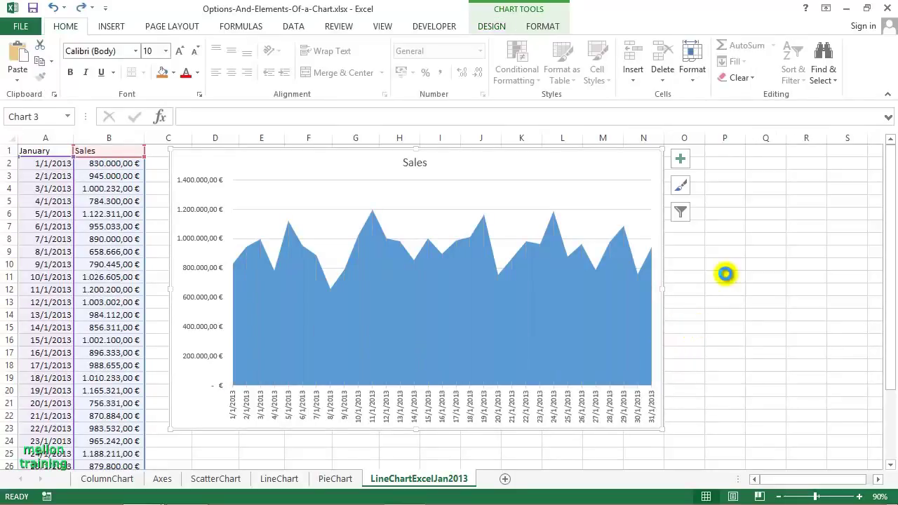
key("ctrl+z")
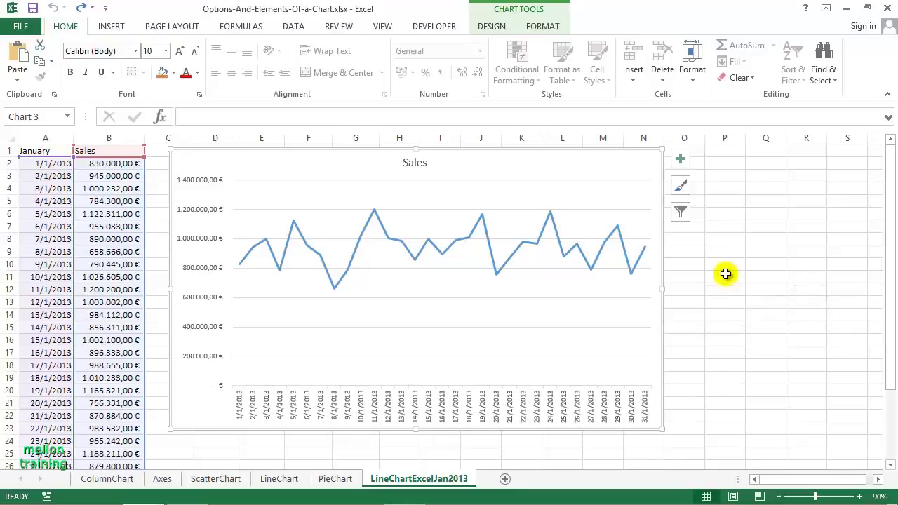
On the LineChart sheet, add High-Low Lines to the Line Chart, then undo them
left_click(268, 480)
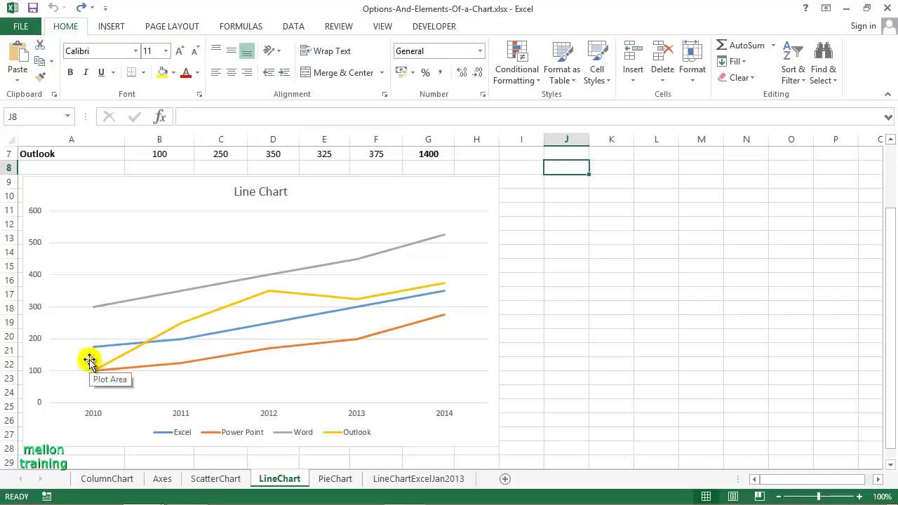
left_click(470, 192)
left_click(494, 26)
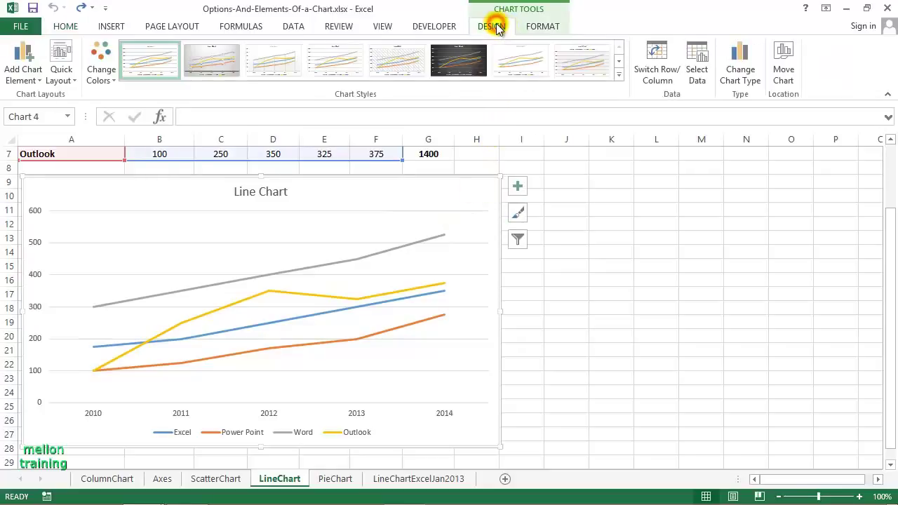
left_click(38, 81)
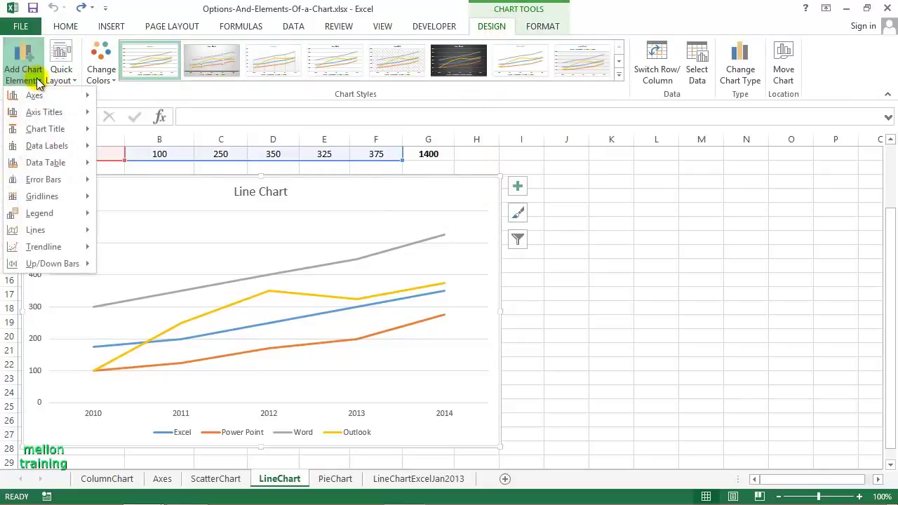
mouse_move(51, 231)
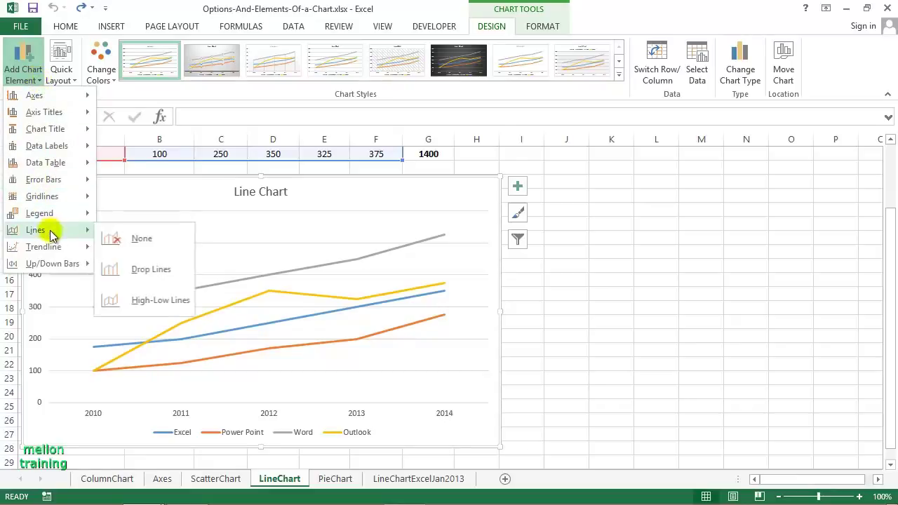
left_click(152, 299)
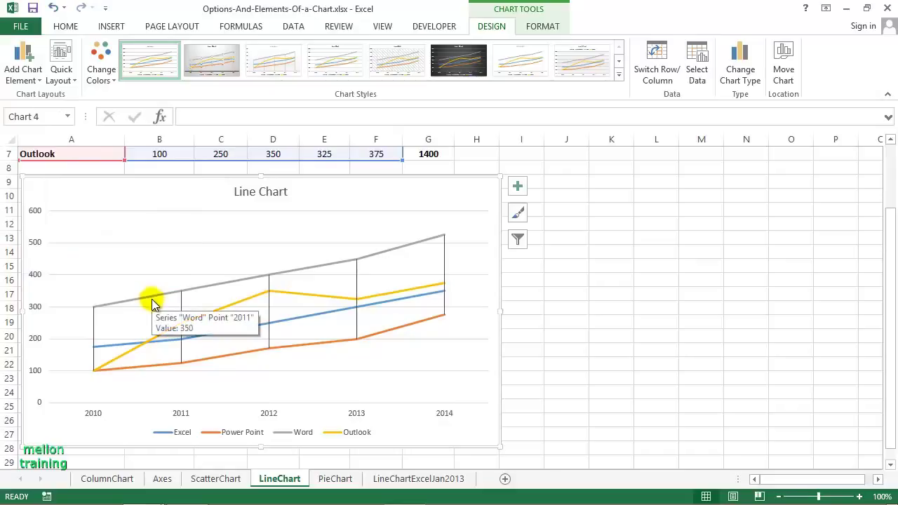
key("ctrl+z")
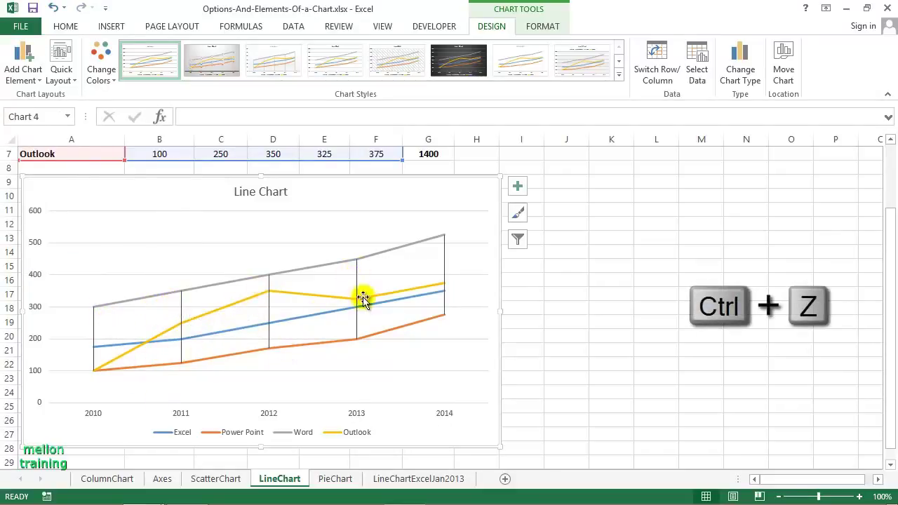
key("ctrl+z")
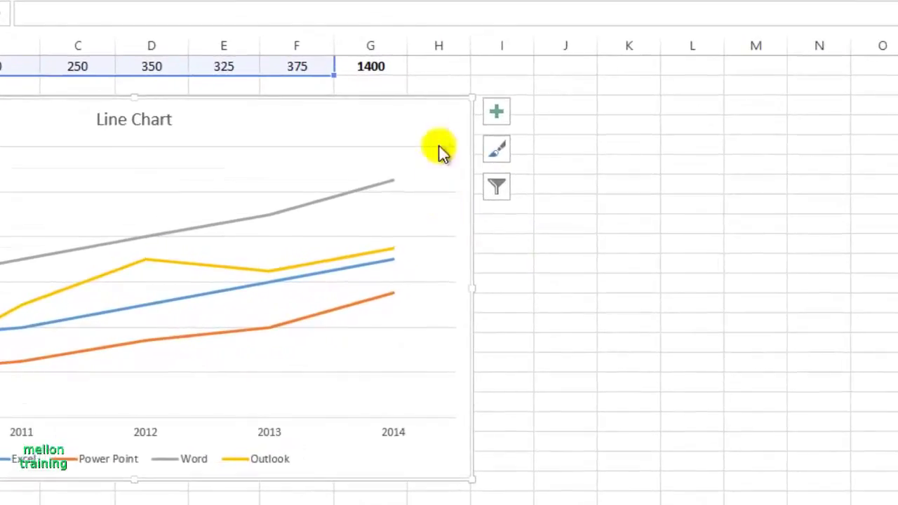
Turn on Up/Down Bars for the four-series 2010–2014 Line Chart
left_click(497, 113)
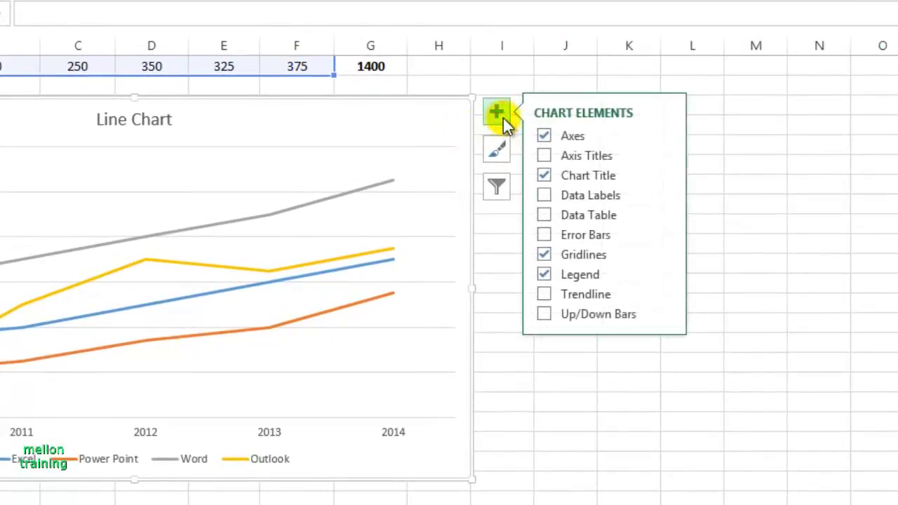
left_click(666, 315)
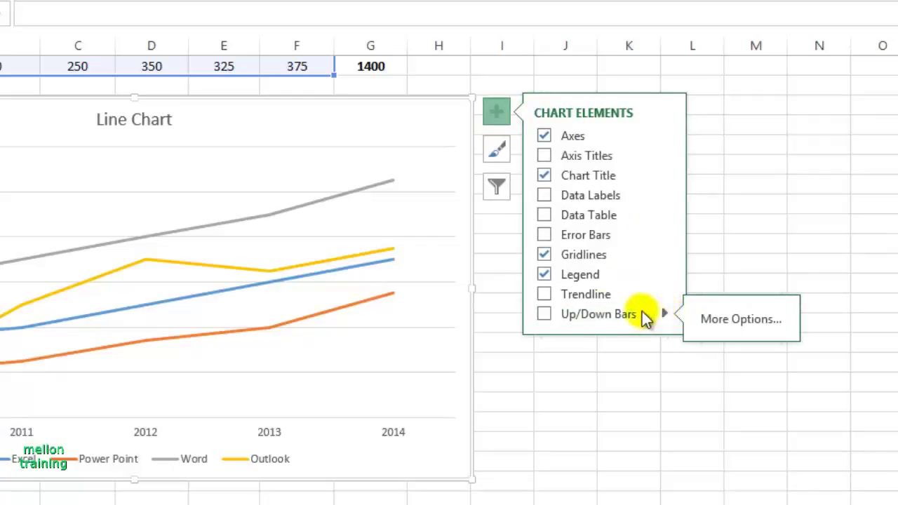
left_click(544, 315)
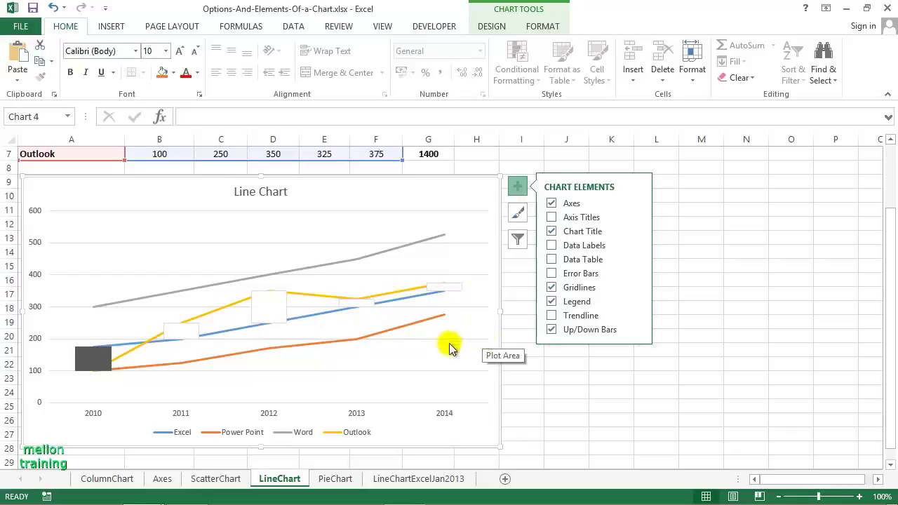
Give the 2010 down bar a solid red fill, then undo the last change
left_click(92, 358)
double_click(93, 359)
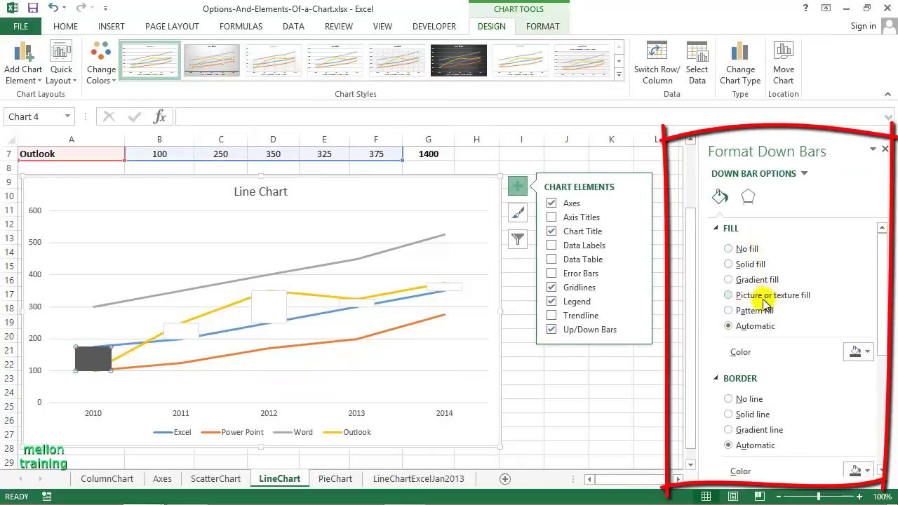
left_click(728, 265)
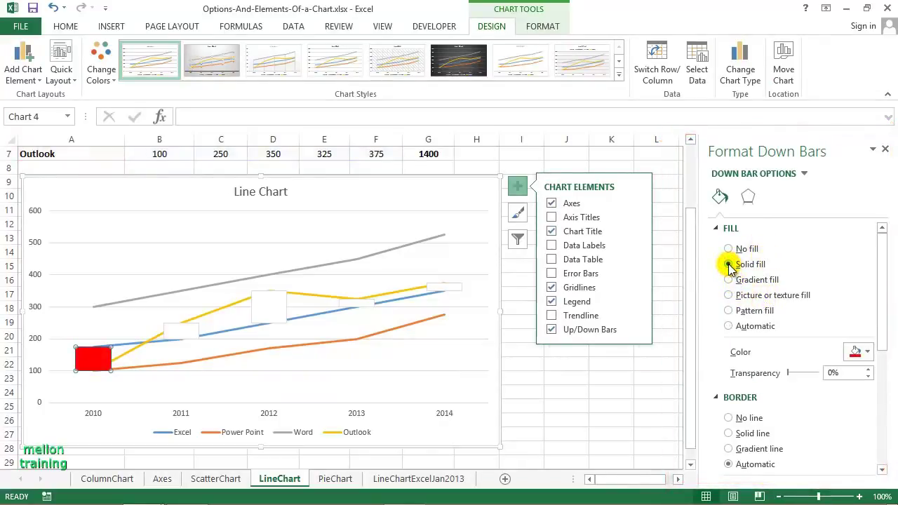
left_click(870, 352)
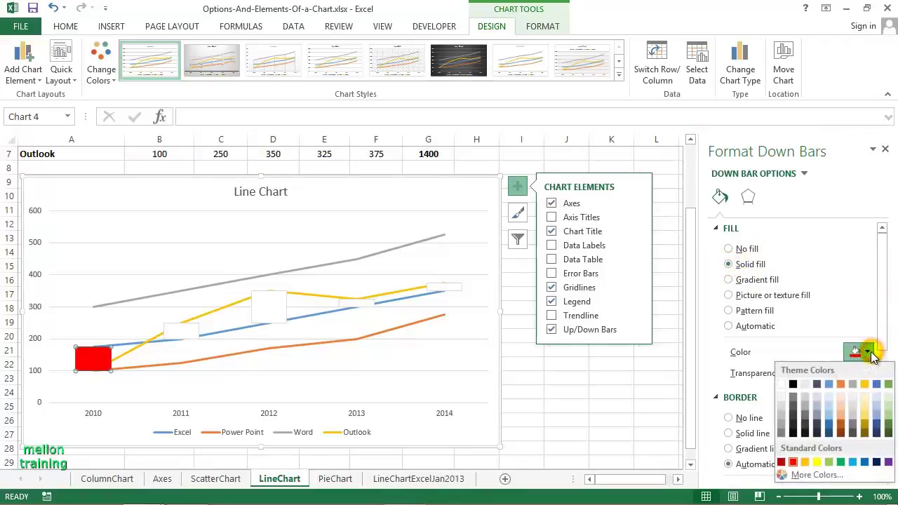
left_click(793, 460)
left_click(644, 402)
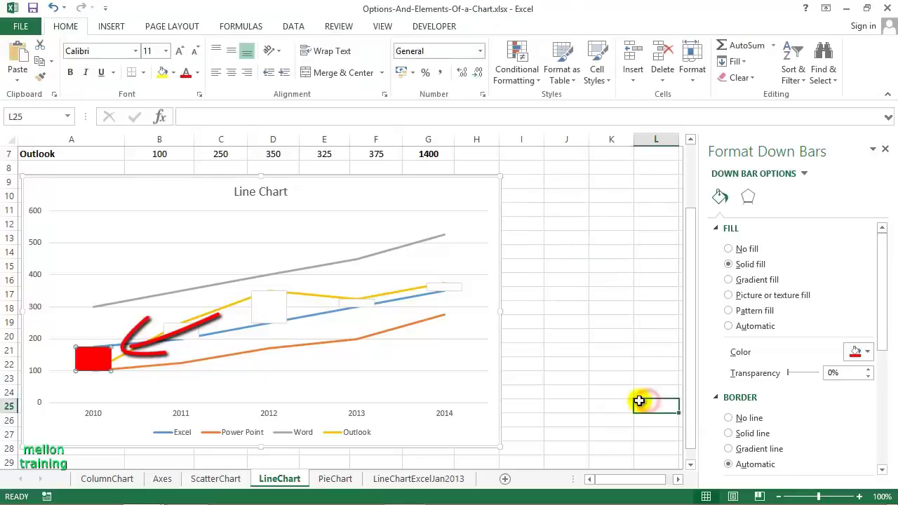
key("ctrl+z")
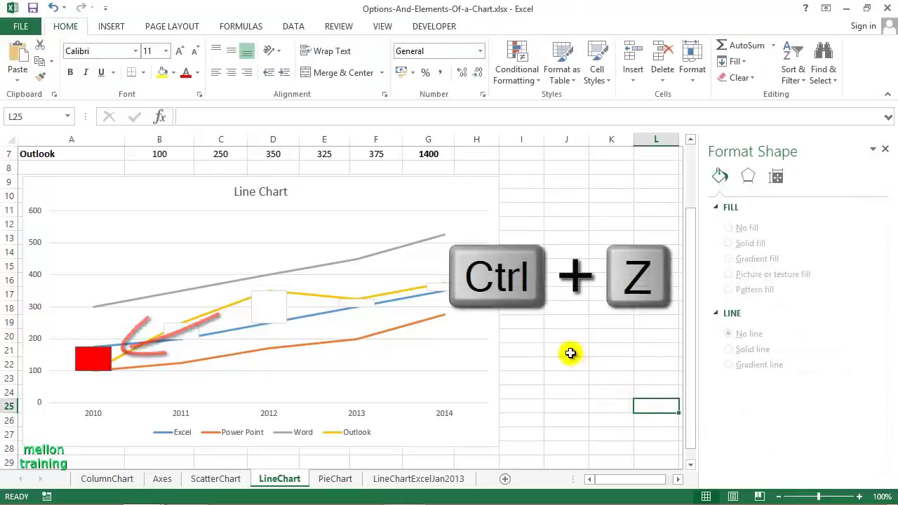
Undo the down-bar formatting and up/down bars, then return to the LineChartExcelJan2013 sheet
key("ctrl+z")
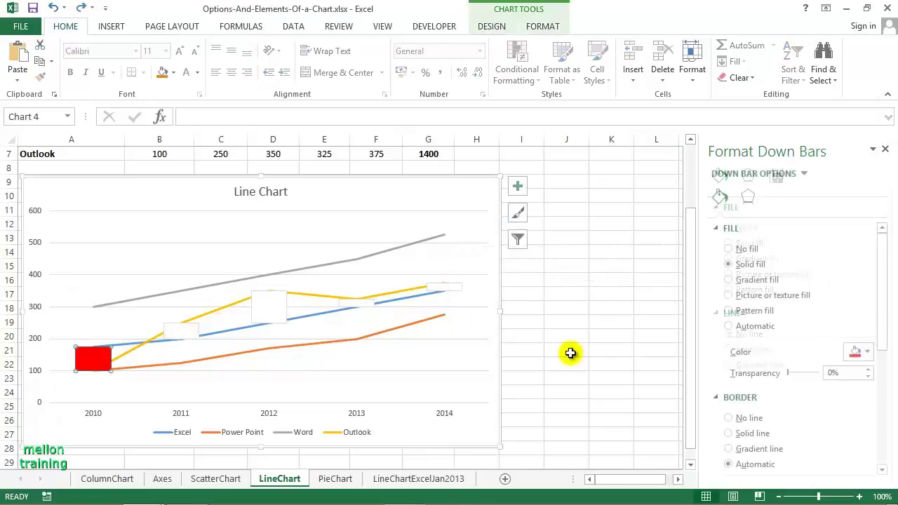
left_click(571, 353)
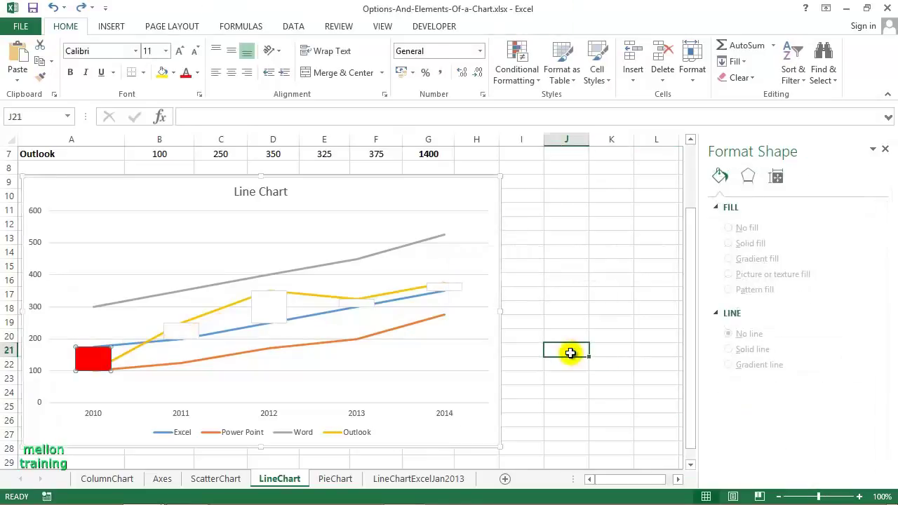
key("ctrl+z")
key("ctrl+z")
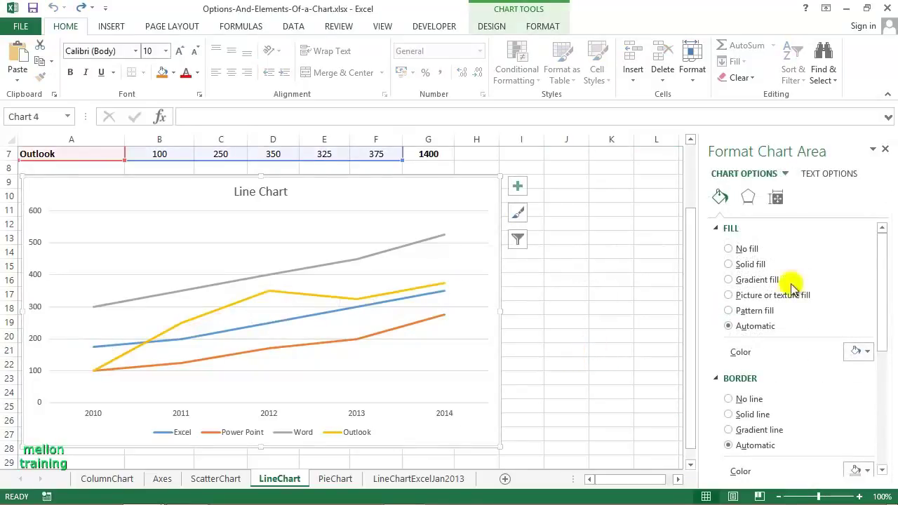
left_click(885, 148)
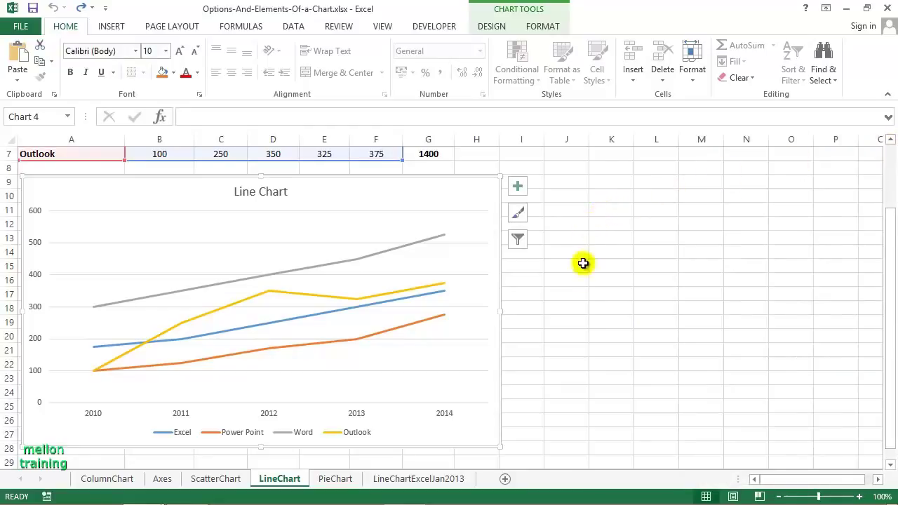
left_click(424, 480)
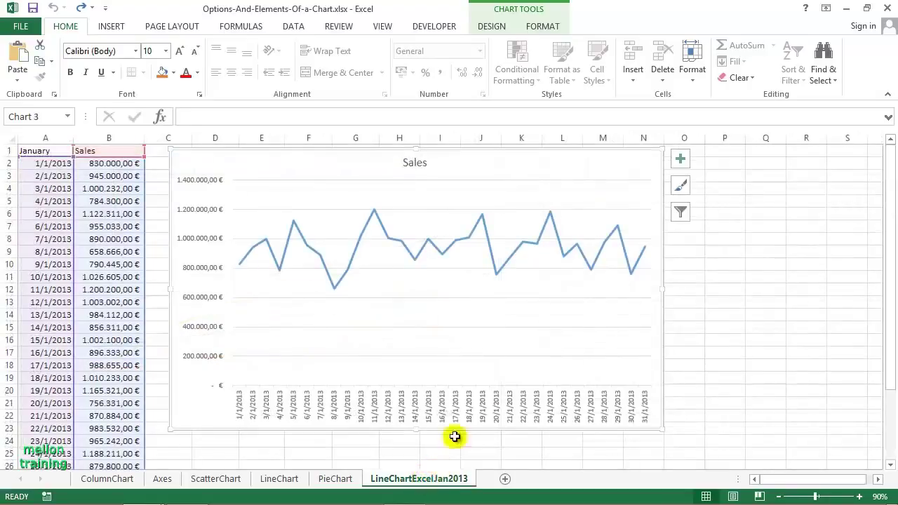
Add a dotted Linear trendline to the Sales chart and bring up its full settings
left_click(707, 318)
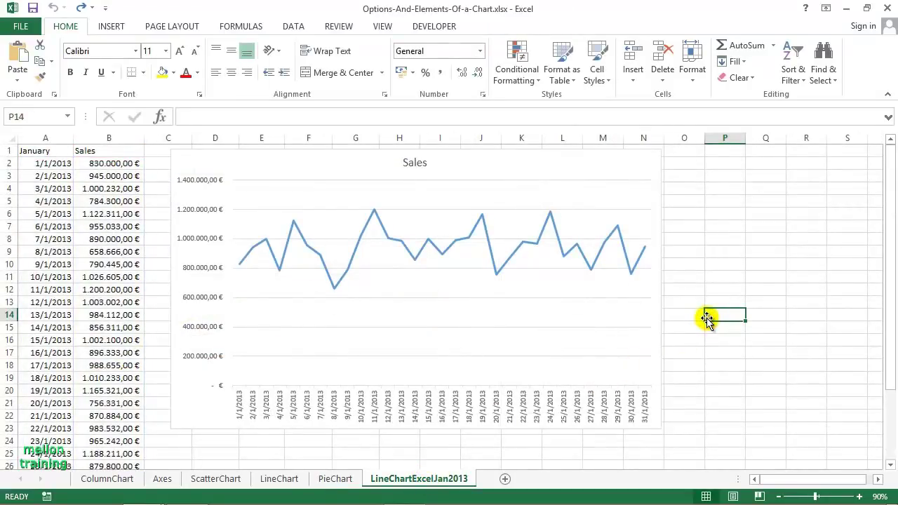
left_click(619, 176)
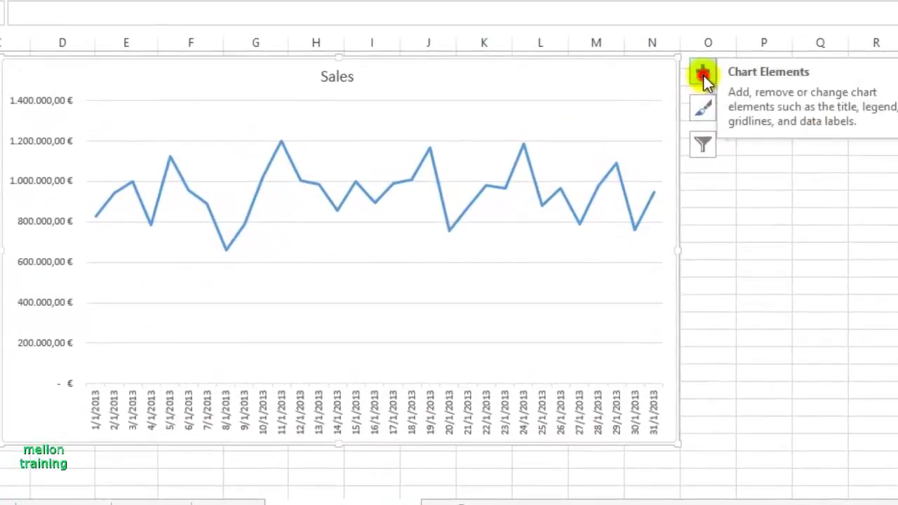
left_click(703, 73)
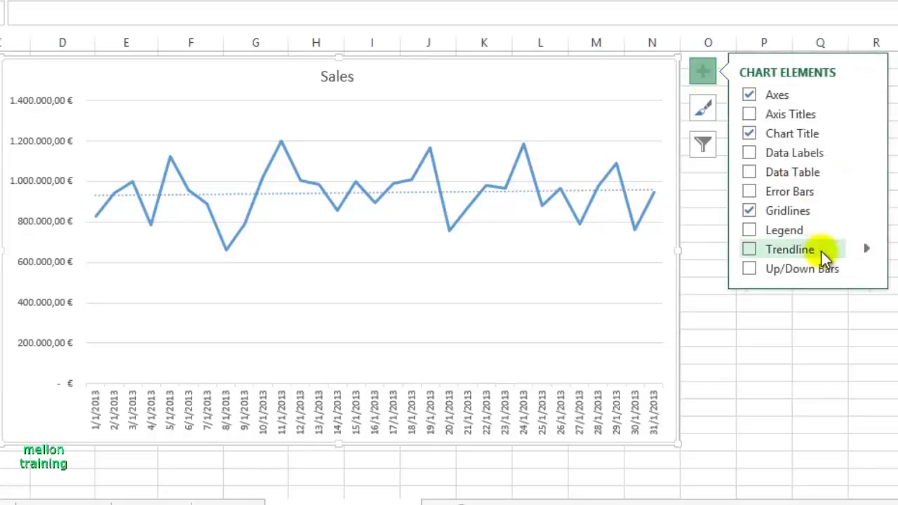
left_click(867, 250)
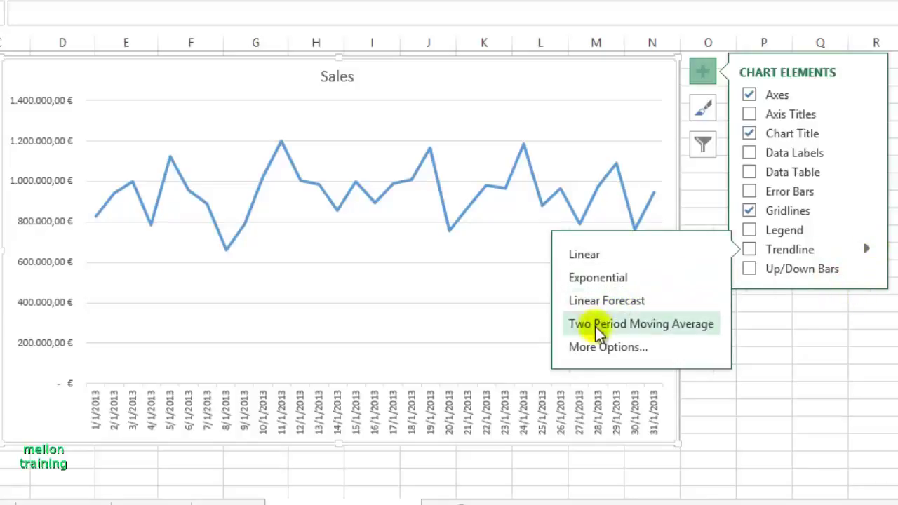
left_click(602, 346)
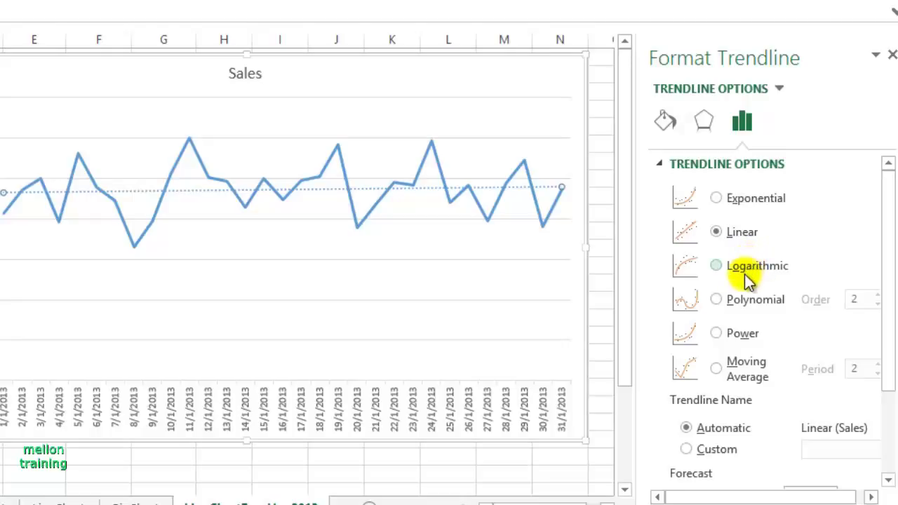
Make the trendline a 2-period Moving Average, leaving the equation and R-squared labels off
left_click(717, 369)
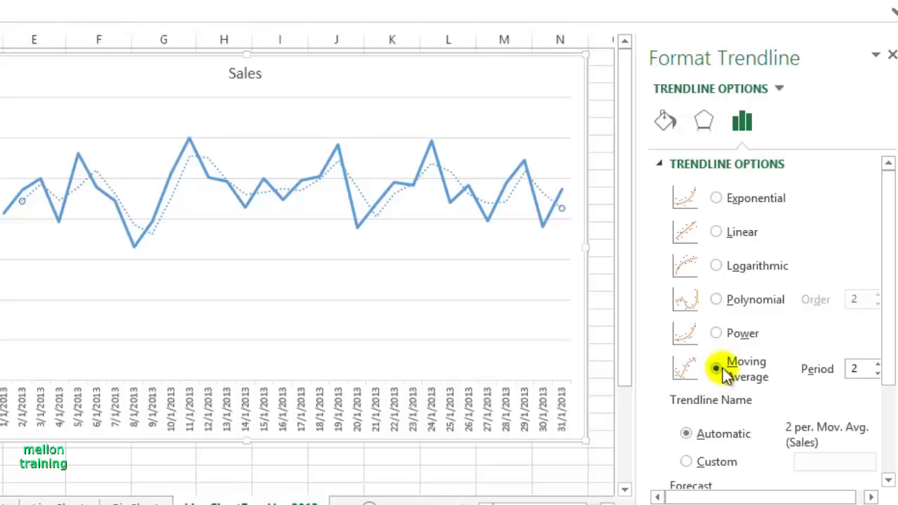
double_click(860, 368)
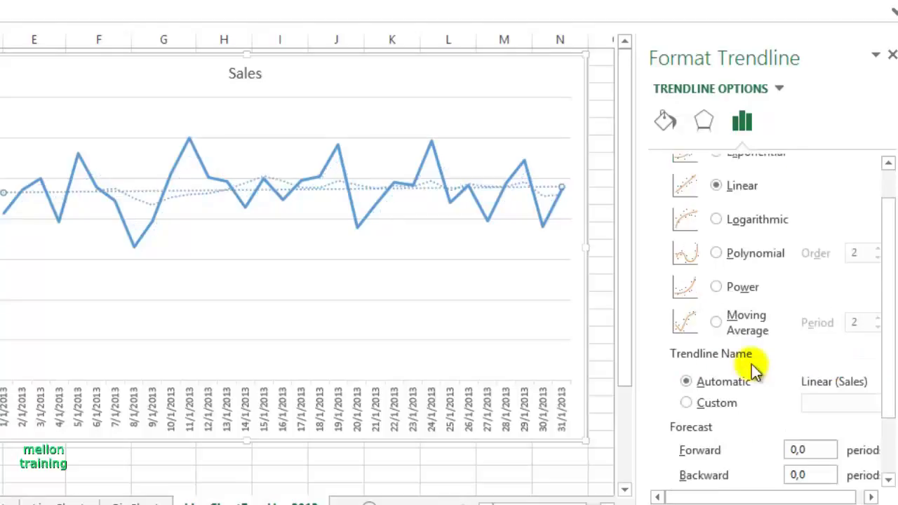
scroll(752, 364, "down", 3)
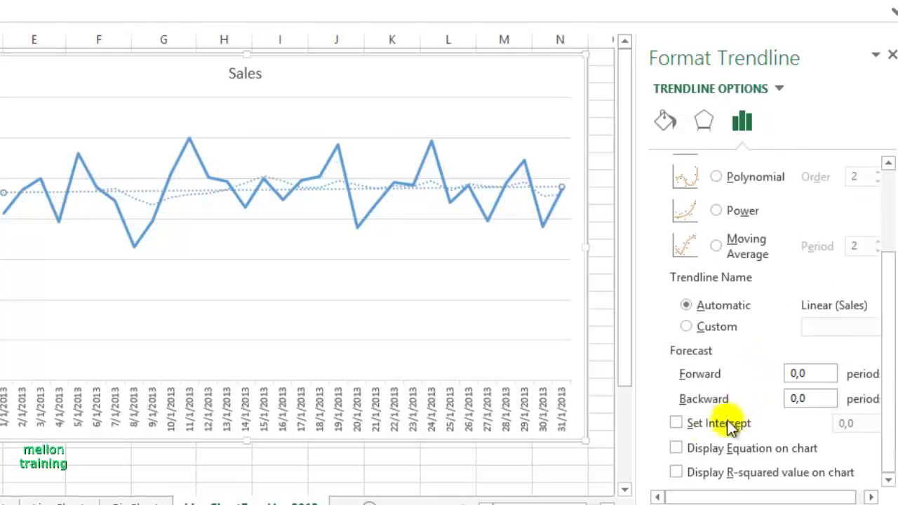
left_click(676, 448)
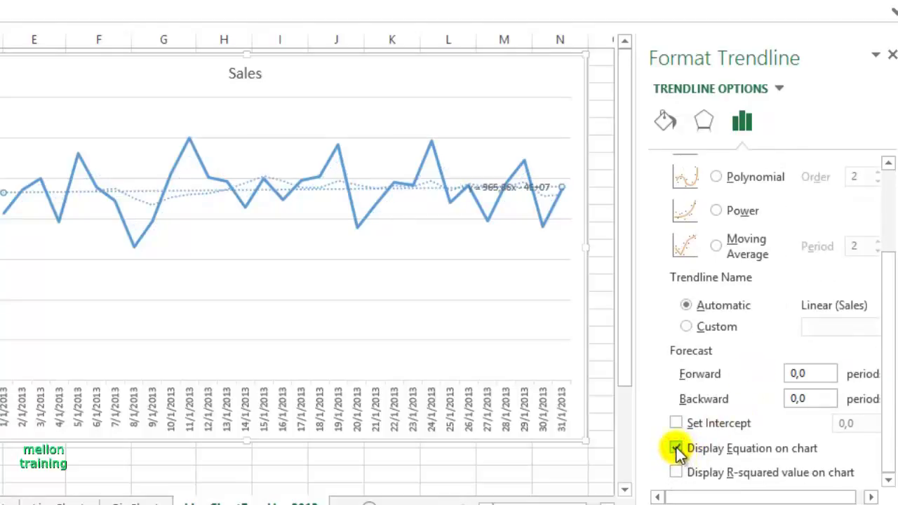
left_click(676, 448)
left_click(676, 472)
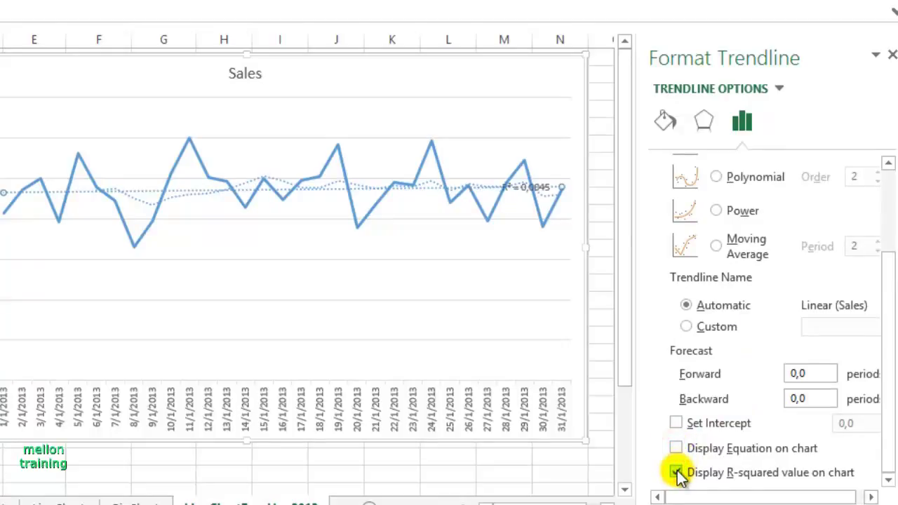
left_click(676, 472)
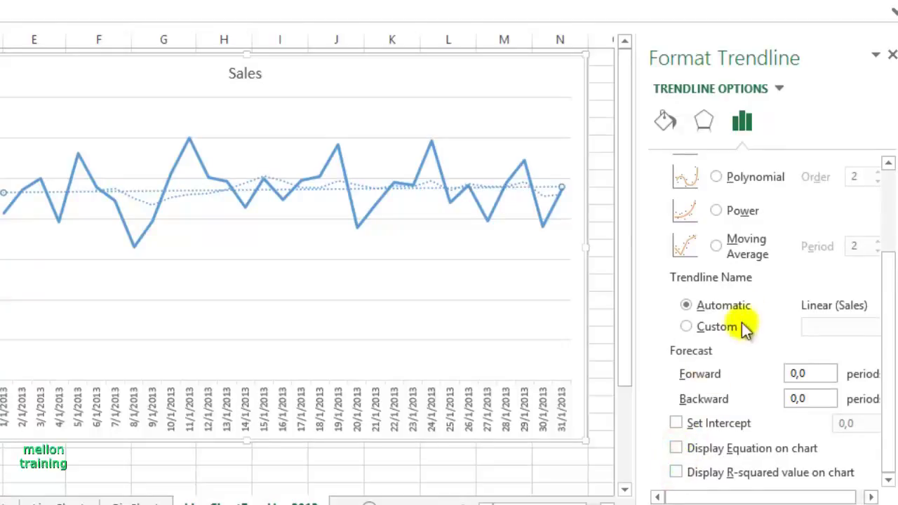
left_click(720, 245)
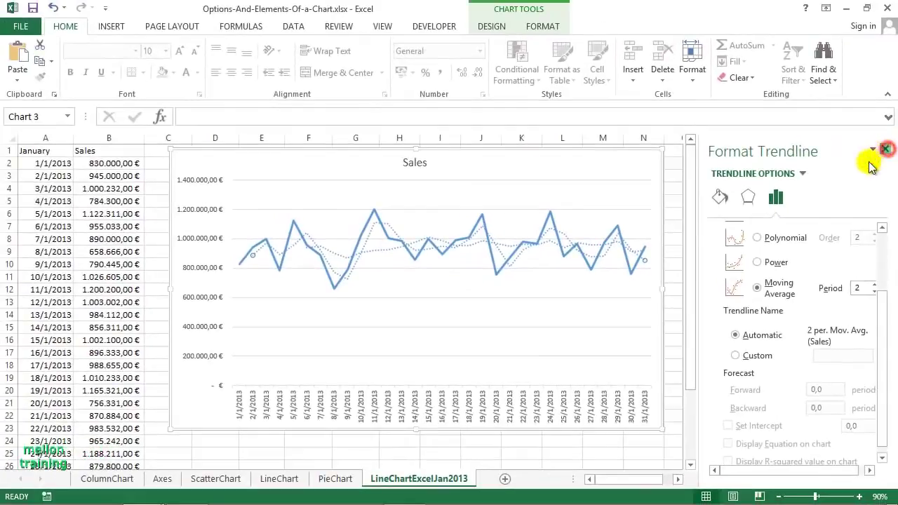
left_click(892, 55)
Delete the moving-average trendline and return to the LineChart sheet
key("Delete")
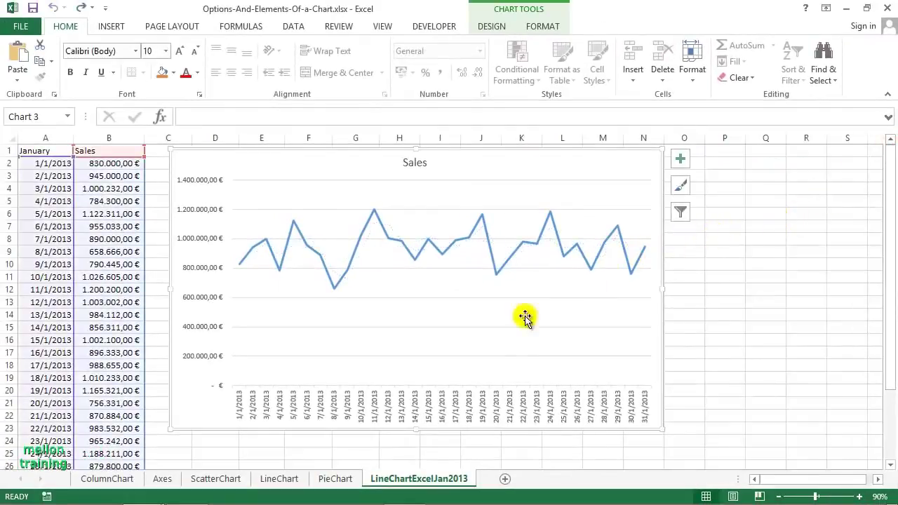
left_click(272, 480)
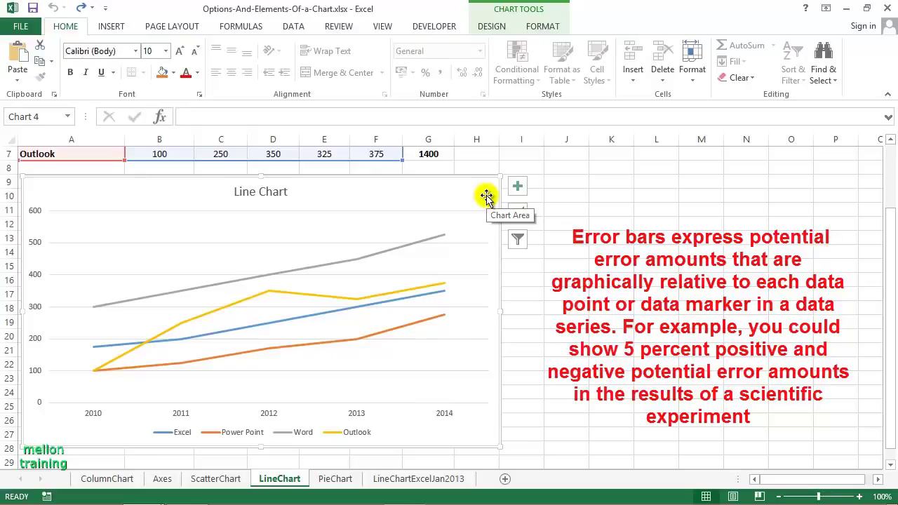
Add fixed-value error bars to the Outlook series of the Line Chart
left_click(518, 187)
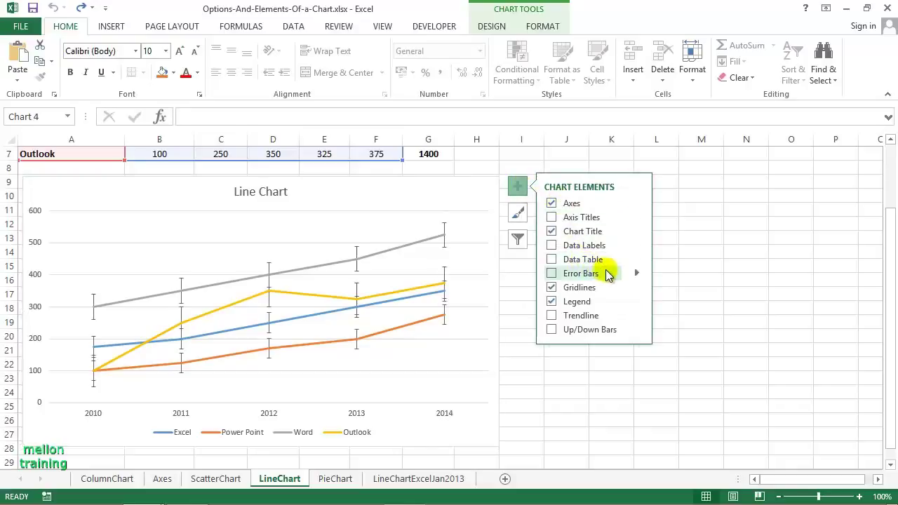
left_click(638, 274)
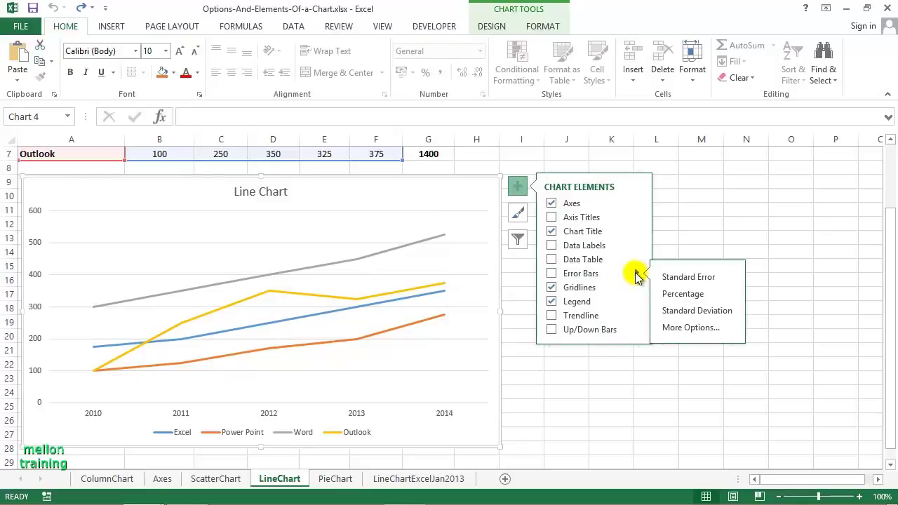
left_click(691, 328)
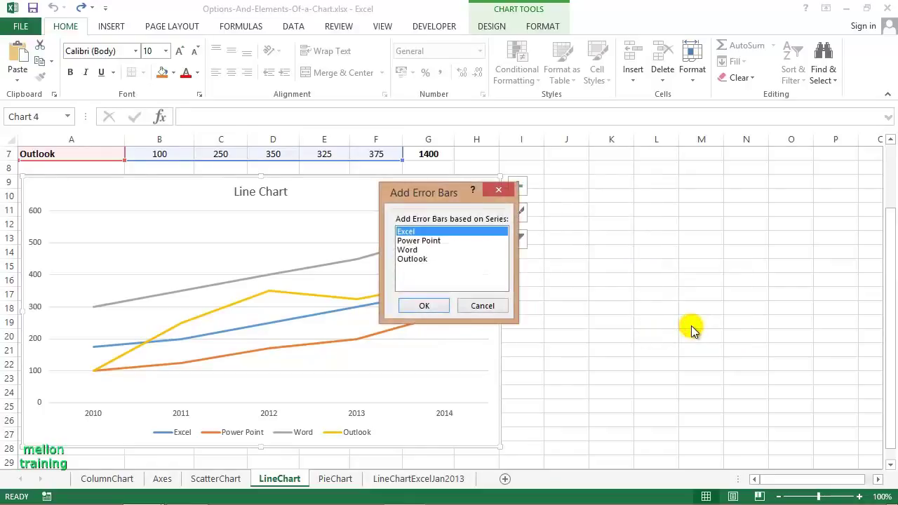
left_click(411, 260)
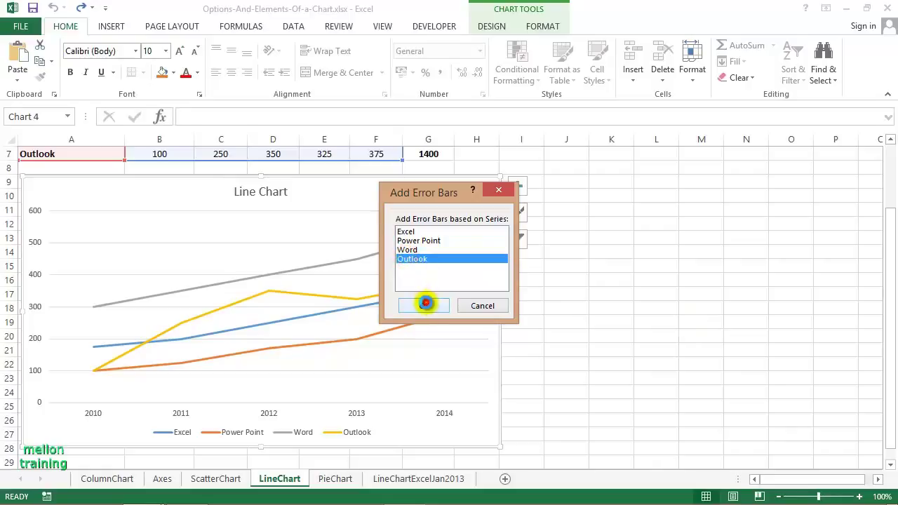
left_click(424, 305)
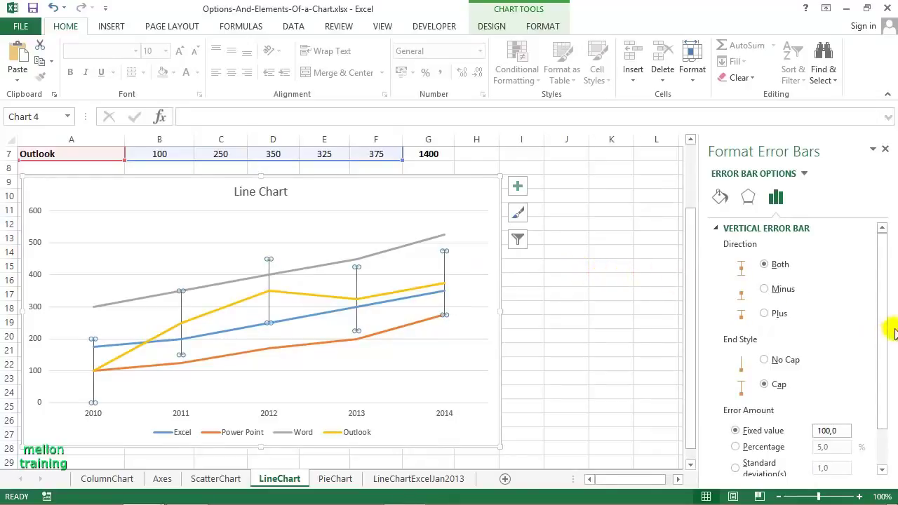
Change the Outlook error bars to a 20% percentage error amount
left_click_drag(886, 326, 888, 371)
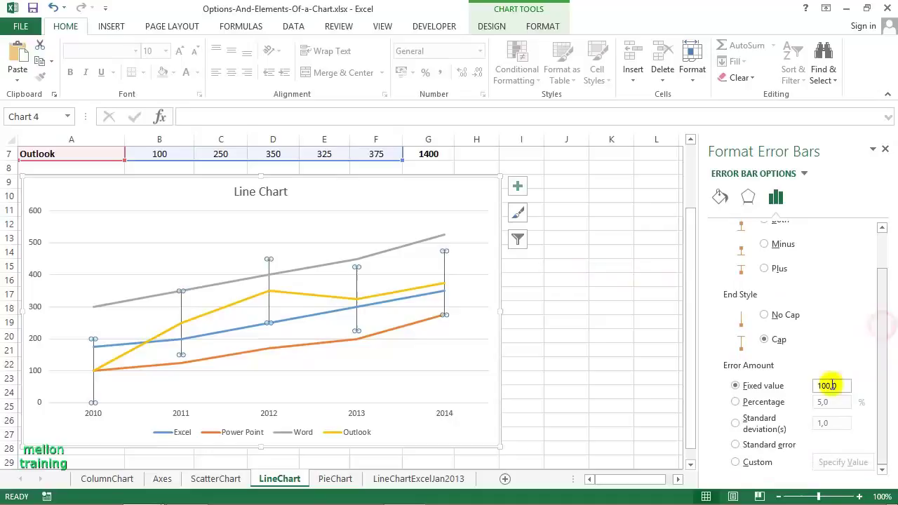
left_click(736, 402)
double_click(823, 402)
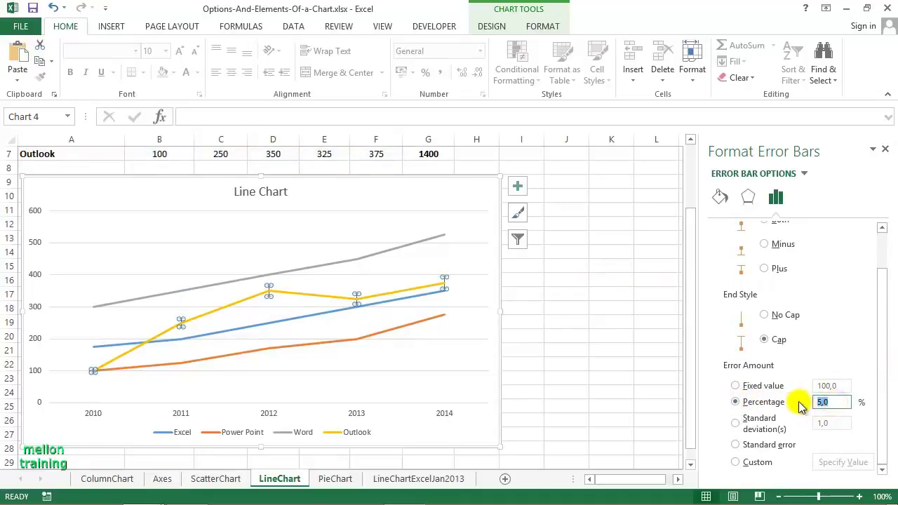
type("20")
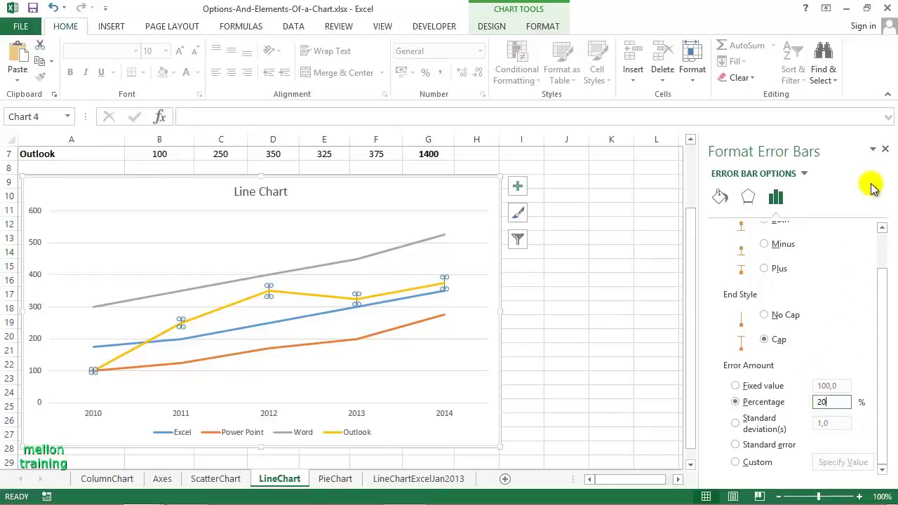
left_click(623, 274)
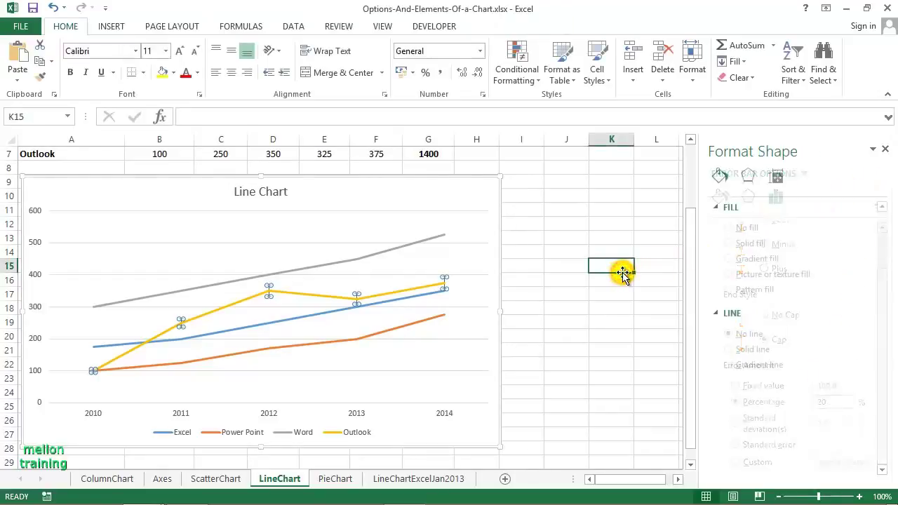